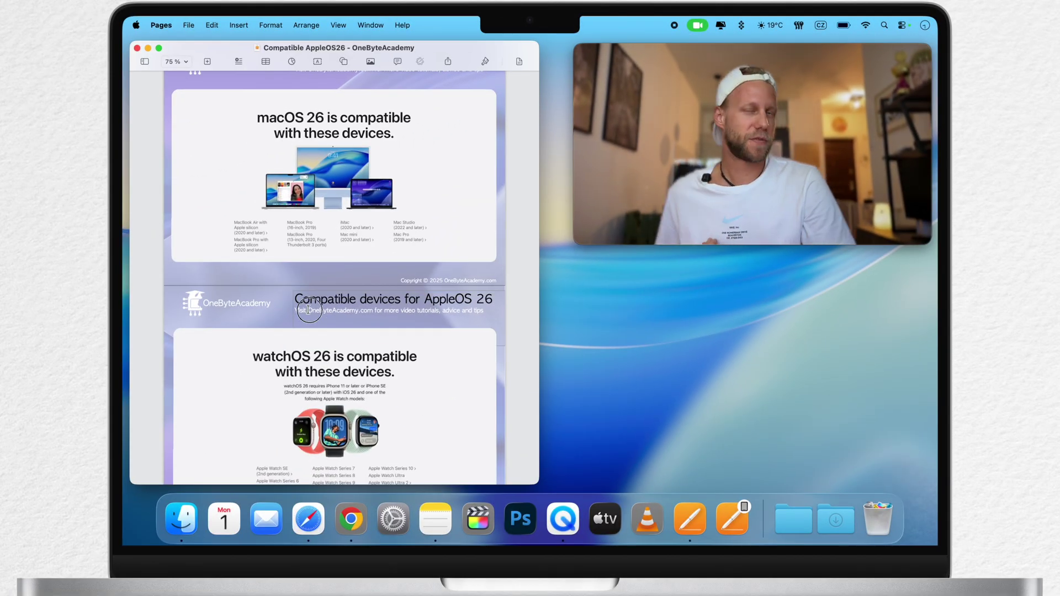
# Copy 'OneByteAcademy.com', the 'Compatible devices for AppleOS 26' heading, '2025' and 'Copyright ©' in turn.
pyautogui.moveTo(308, 311); pyautogui.dragTo(373, 313)
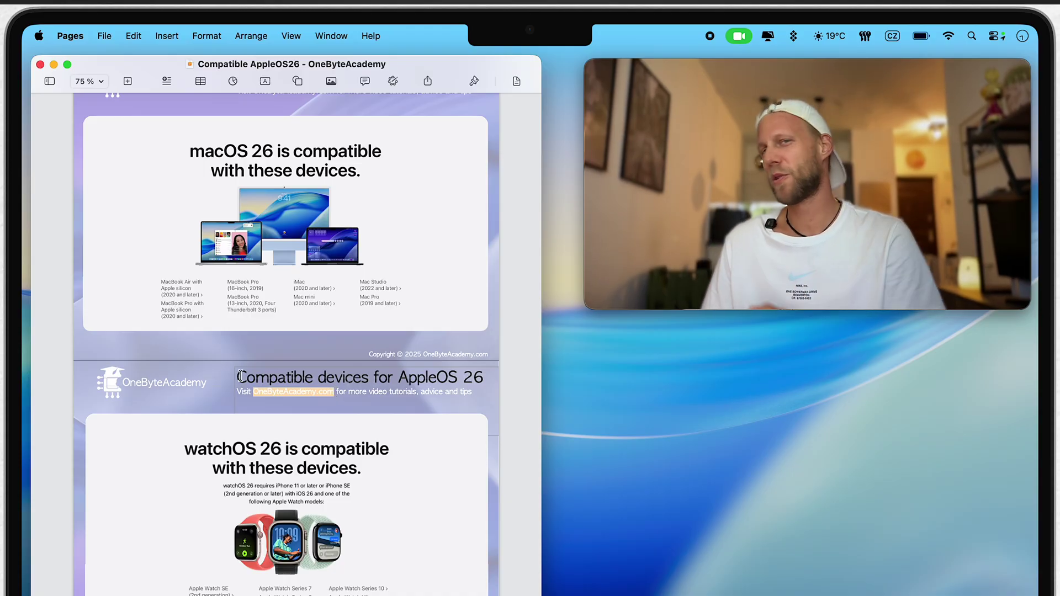
pyautogui.moveTo(240, 376); pyautogui.dragTo(484, 377)
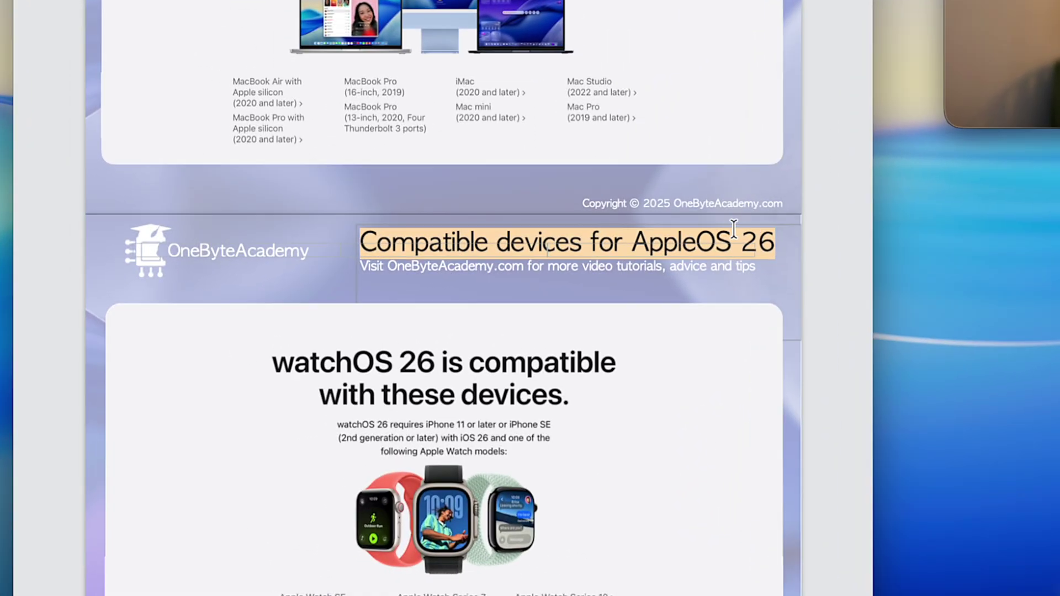
pyautogui.click(657, 198)
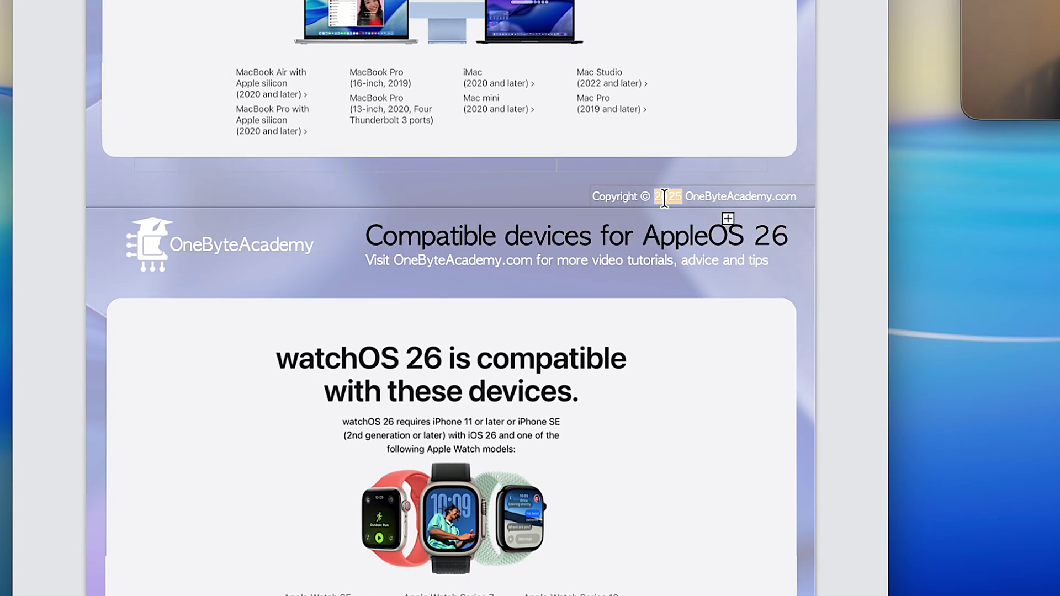
pyautogui.moveTo(651, 197); pyautogui.dragTo(585, 196)
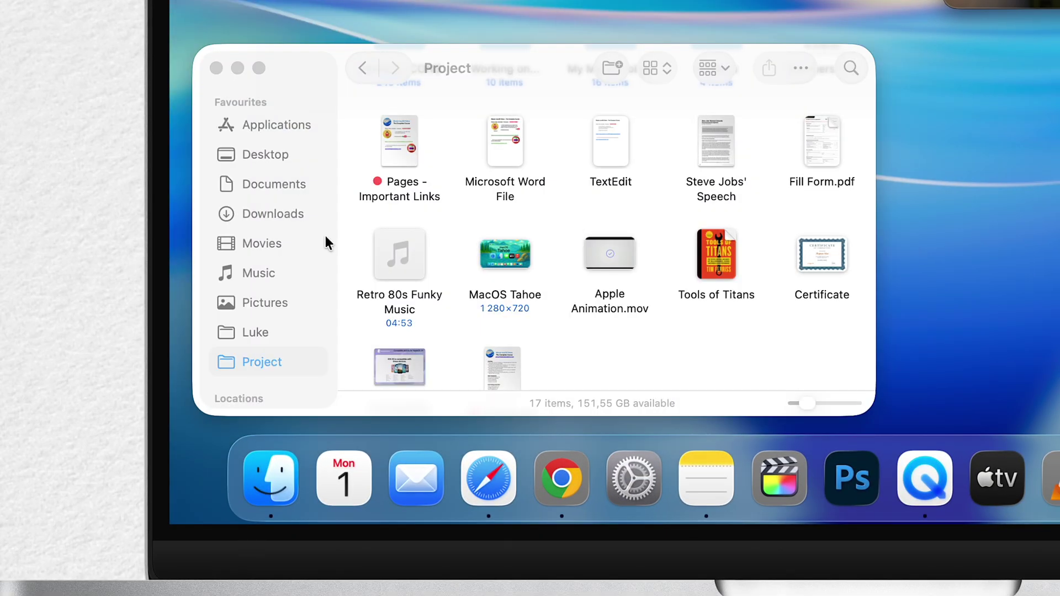
# Copy the 'Compatible AppleOS26 - OneByteAcademy' Pages file and close the Project folder window.
pyautogui.scroll(-3, 437, 322)
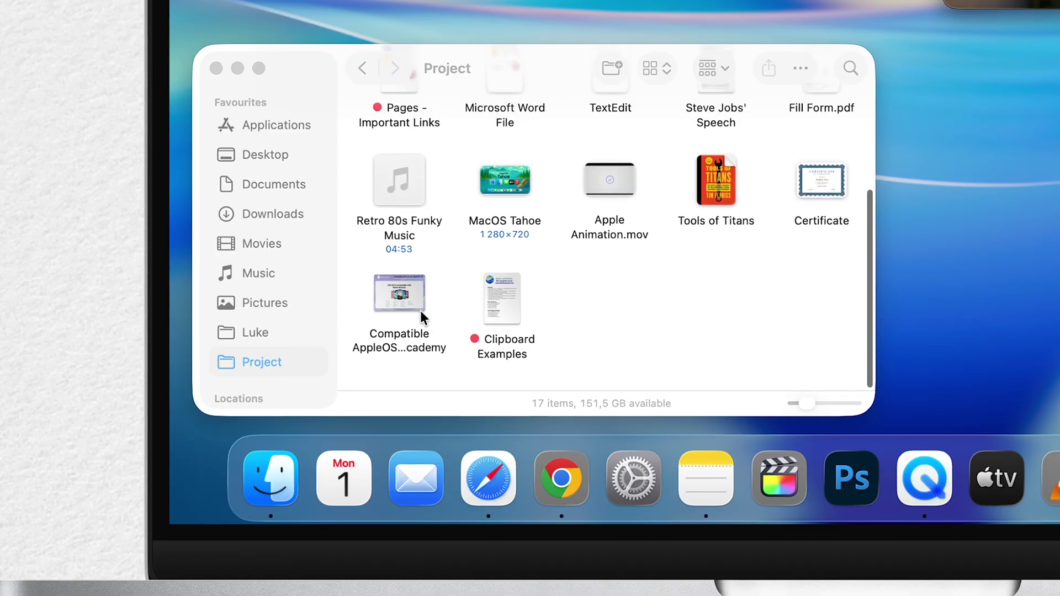
pyautogui.click(421, 313)
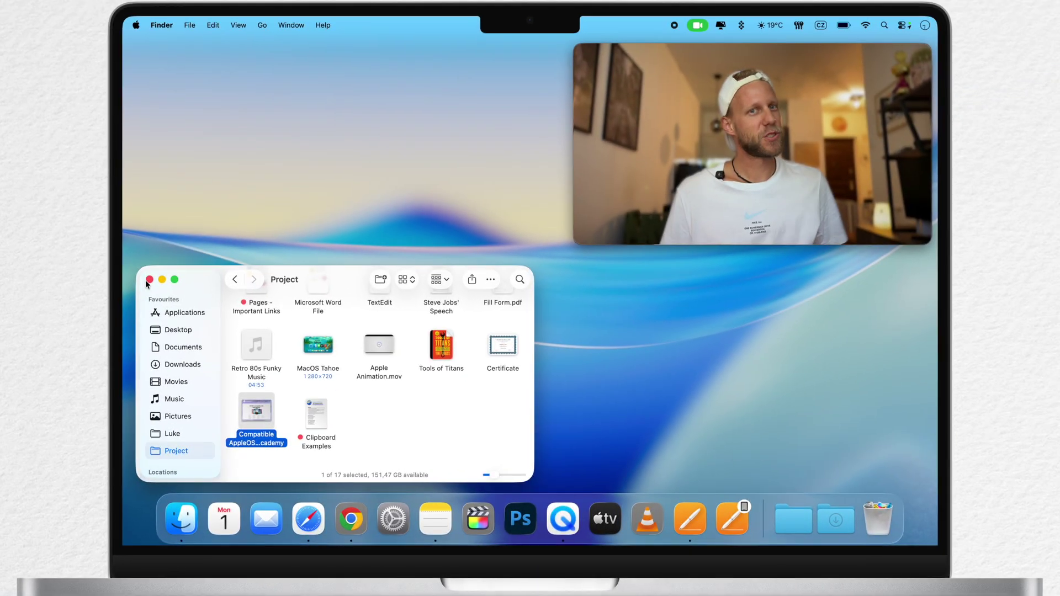
pyautogui.click(168, 221)
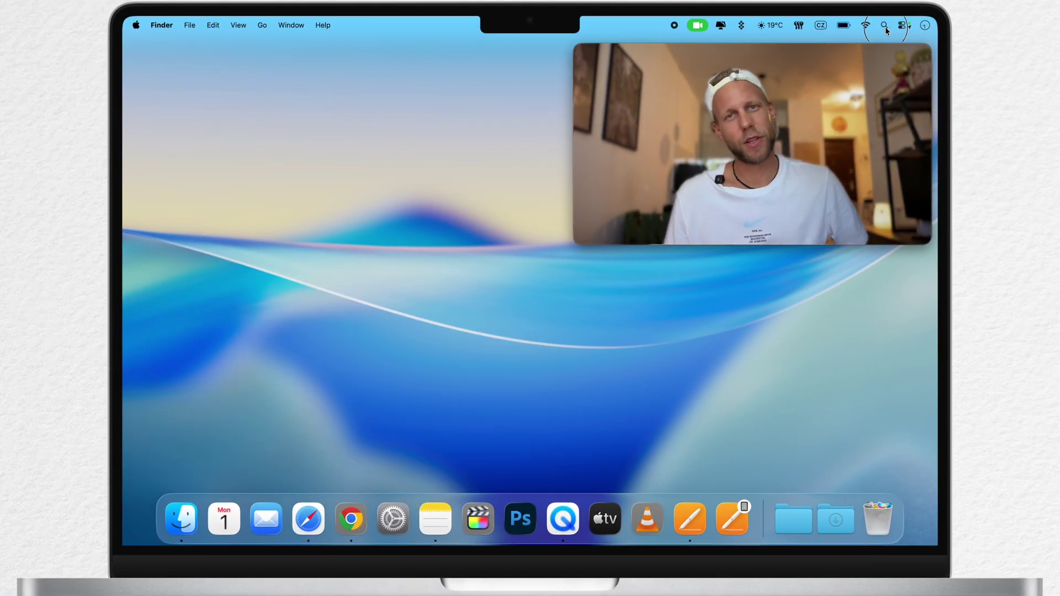
# Glance at Spotlight's clipboard history, then dismiss it.
pyautogui.press('super+space')
pyautogui.click(481, 66)
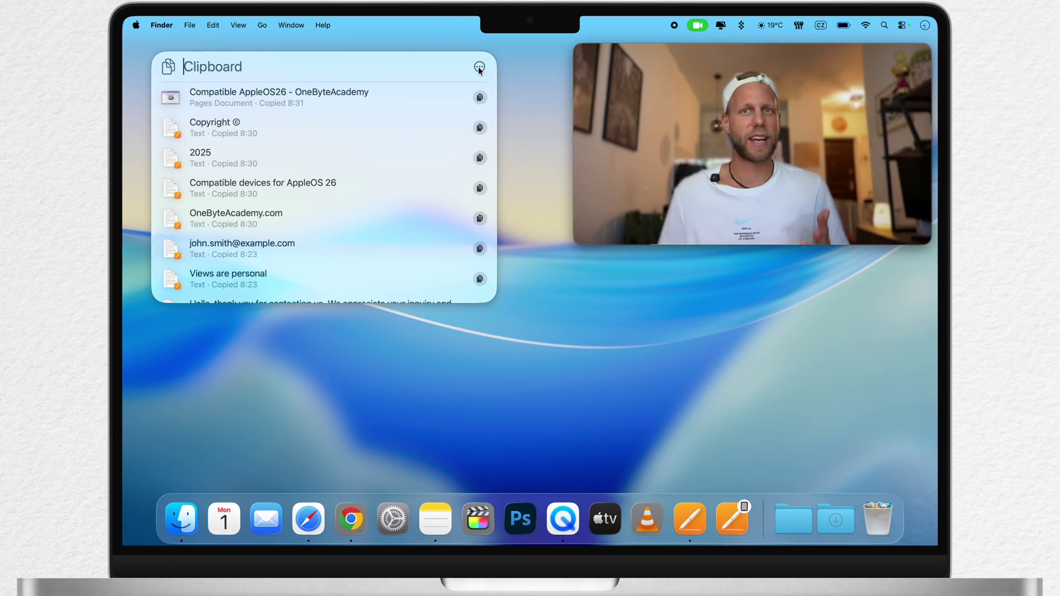
pyautogui.click(462, 351)
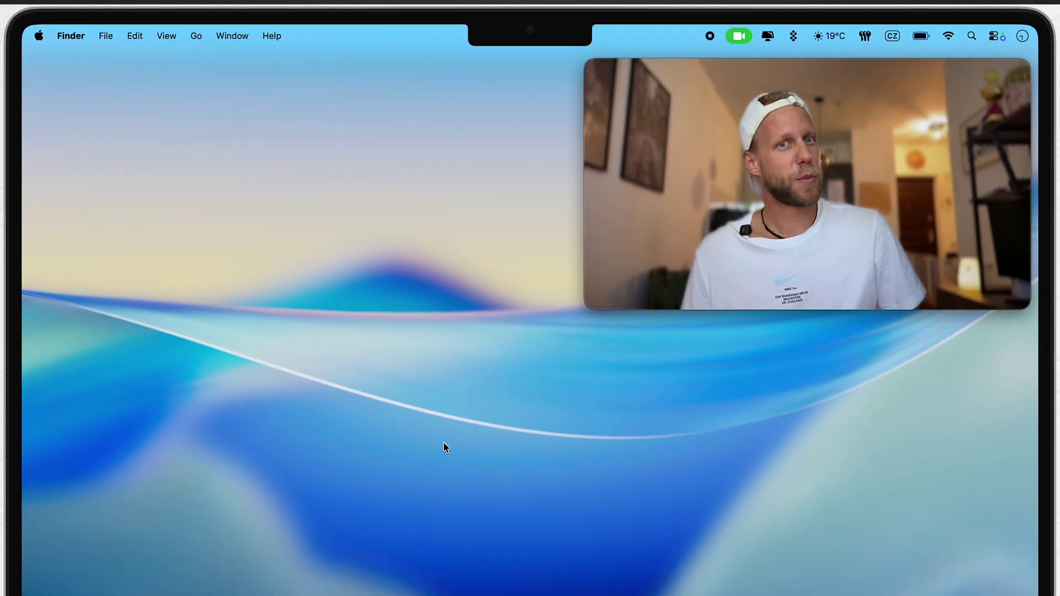
# Show Spotlight's Clipboard view (Cmd+4) and browse the entries, returning to 'Copyright ©'.
pyautogui.press('super+space')
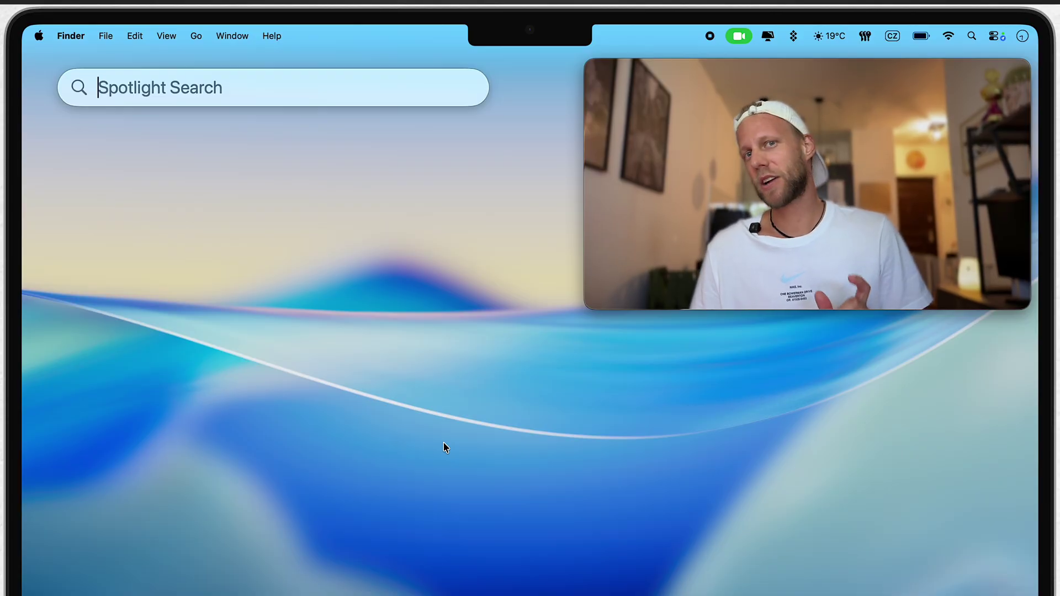
pyautogui.press('super+4')
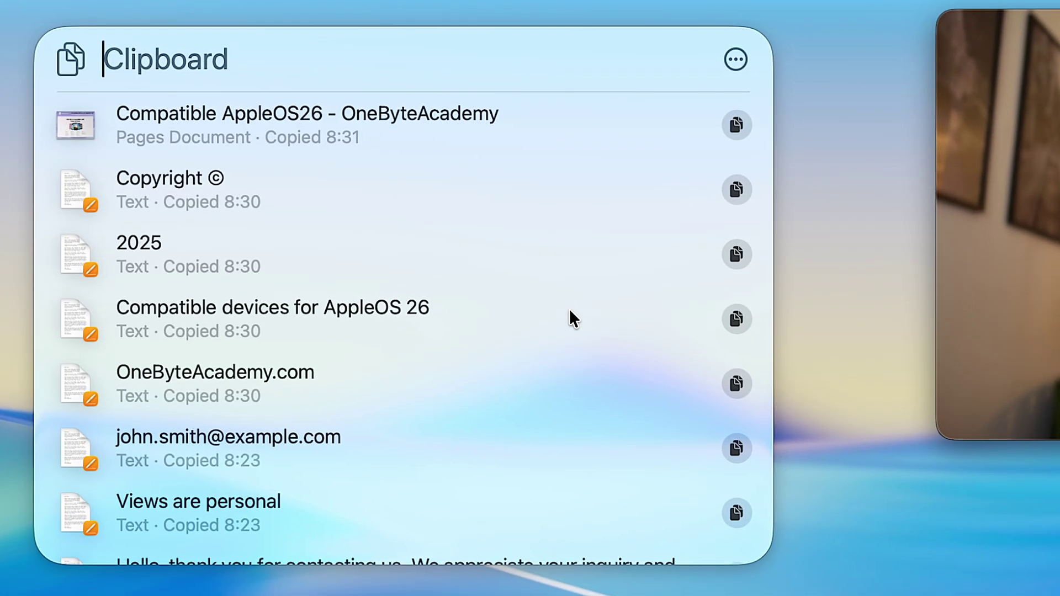
pyautogui.scroll(-10, 536, 260)
pyautogui.scroll(10, 535, 260)
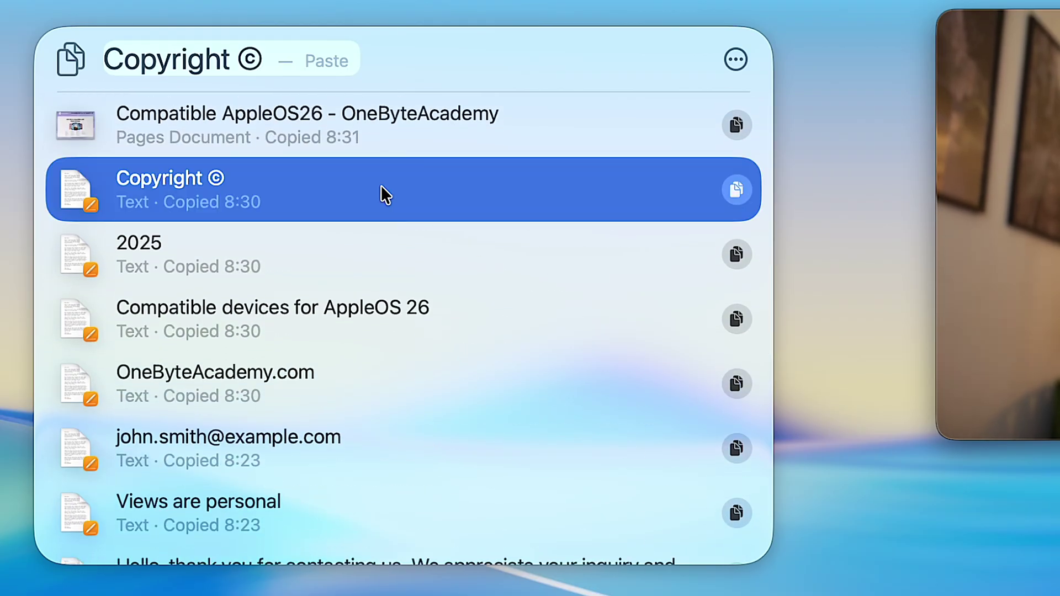
pyautogui.press('Down')
pyautogui.press('Down')
pyautogui.press('Down')
pyautogui.press('Up')
pyautogui.press('Up')
pyautogui.press('Up')
pyautogui.scroll(-8, 382, 194)
pyautogui.scroll(8, 375, 193)
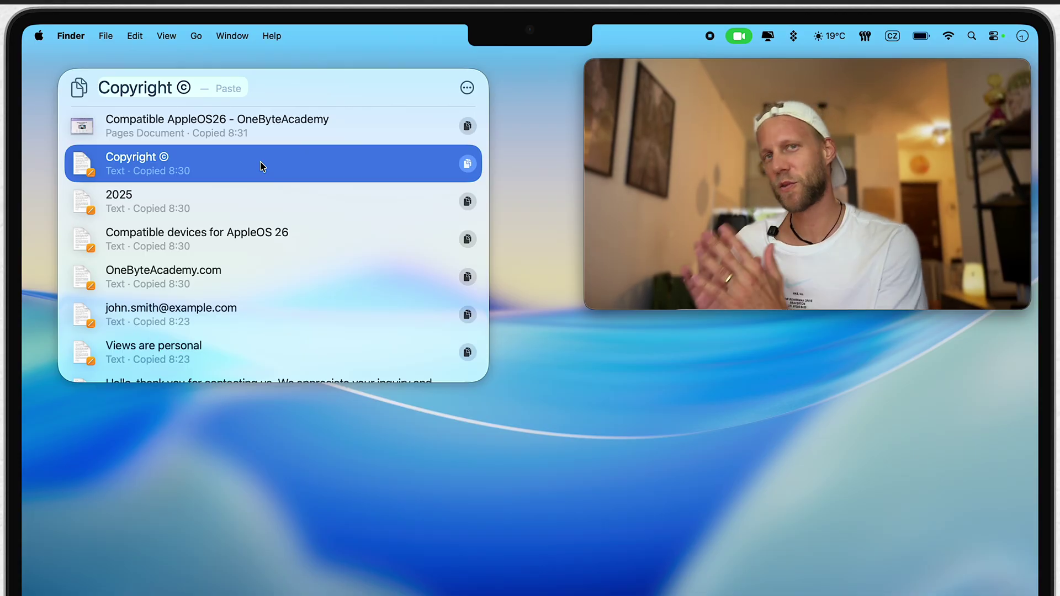
# Delete the '2025' item from the clipboard history via its context menu.
pyautogui.rightClick(270, 204)
pyautogui.click(295, 240)
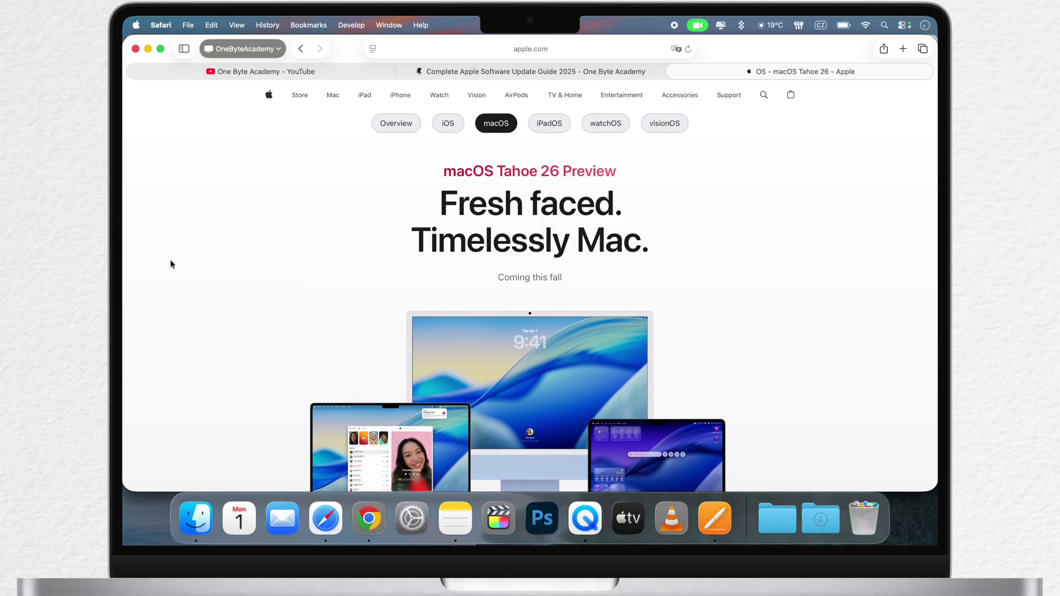
# Copy the URLs of the apple.com macOS page, the update guide and the One Byte Academy YouTube page.
pyautogui.click(580, 48)
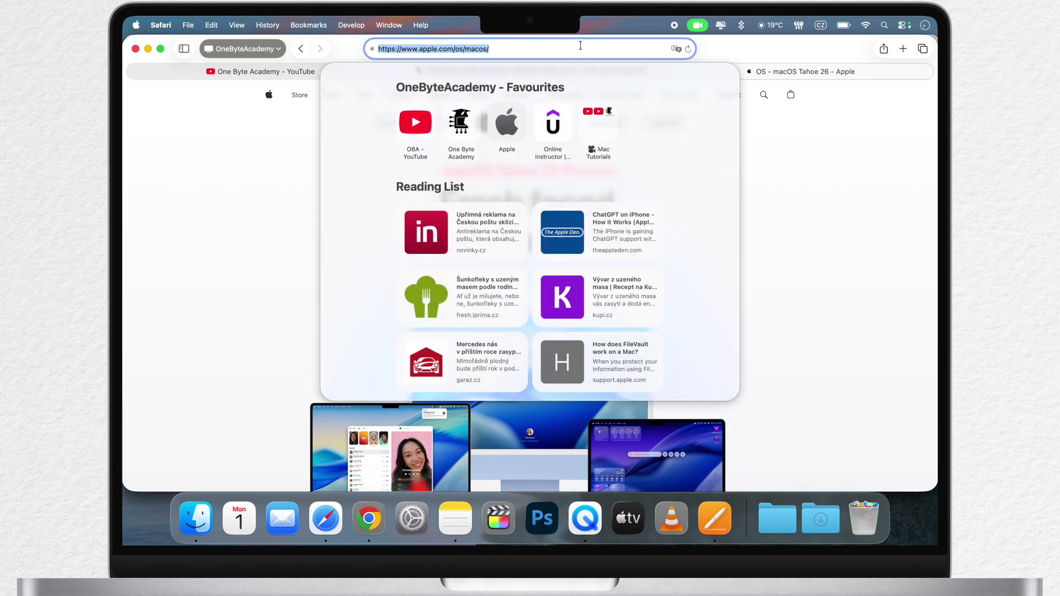
pyautogui.click(814, 185)
pyautogui.click(540, 67)
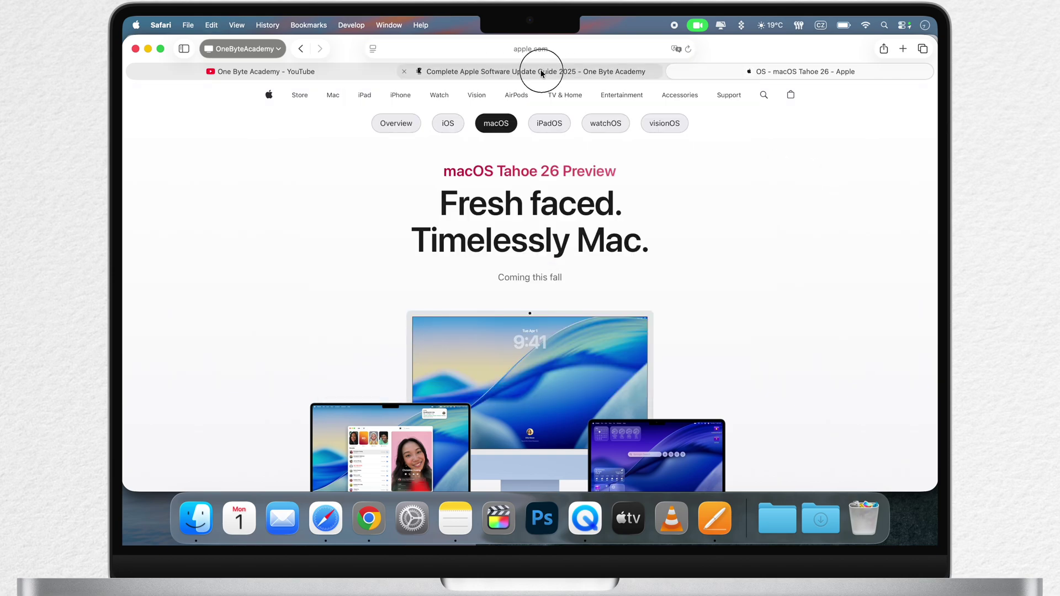
pyautogui.click(477, 48)
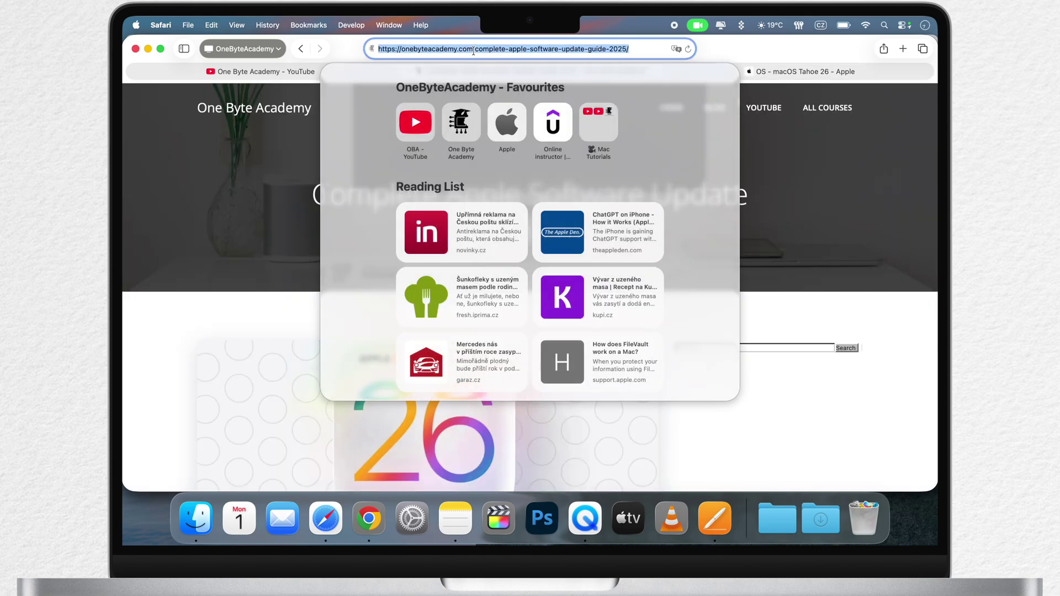
pyautogui.click(293, 172)
pyautogui.click(264, 71)
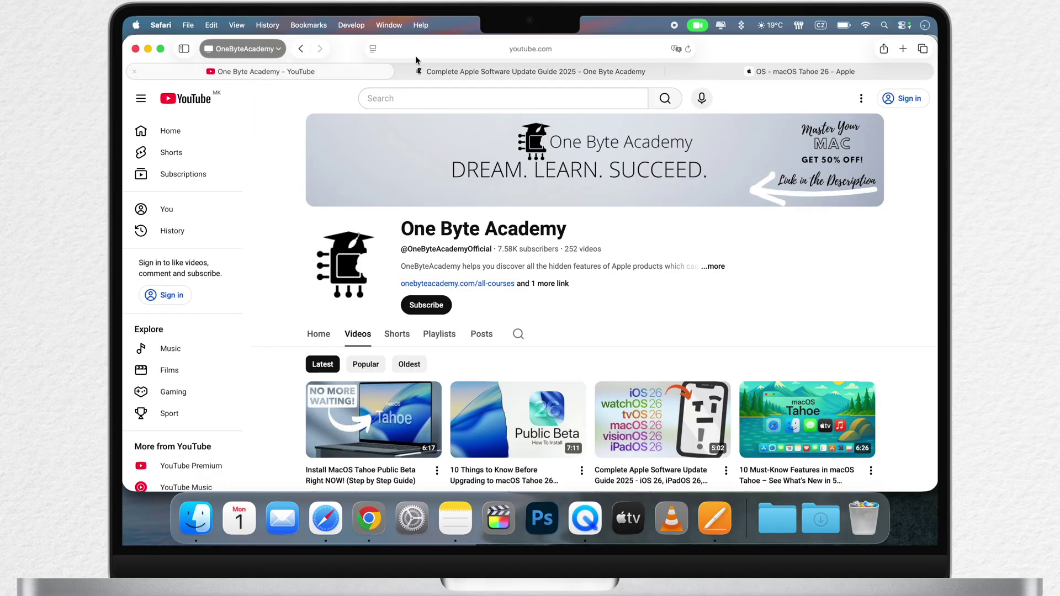
pyautogui.click(452, 49)
pyautogui.press('super+c')
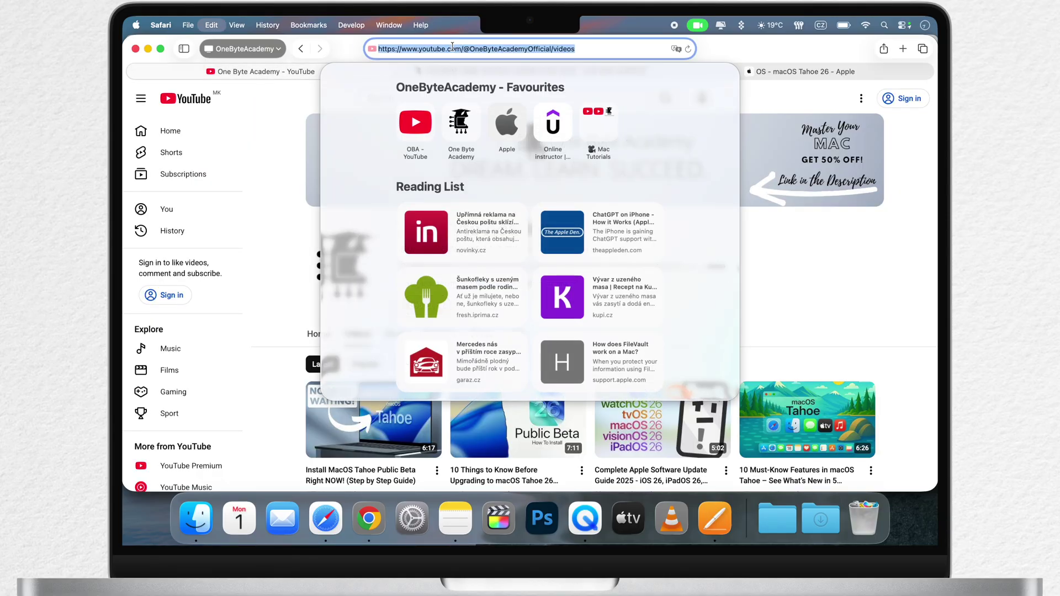
pyautogui.click(272, 215)
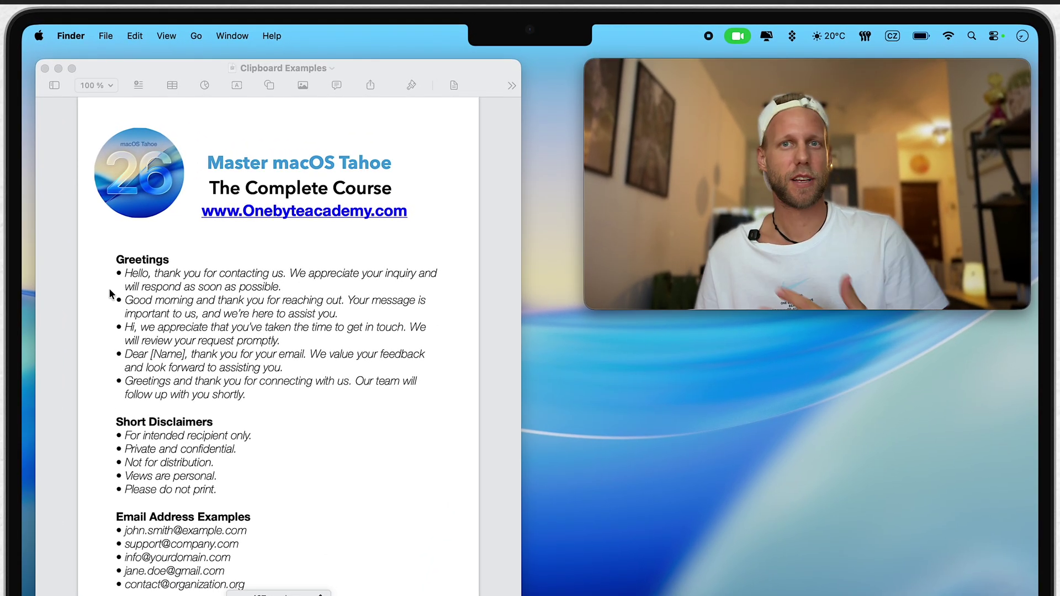
# Copy the first greeting, 'Private and confidential.' and the first example e-mail address, then close Clipboard Examples.
pyautogui.click(120, 276)
pyautogui.tripleClick(248, 282)
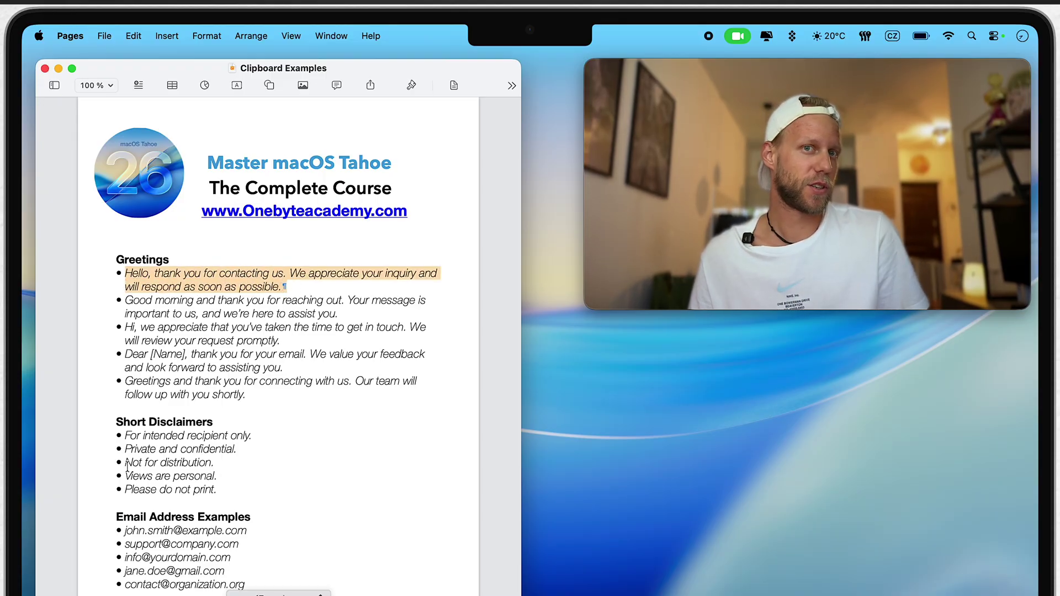
pyautogui.moveTo(124, 448); pyautogui.dragTo(237, 451)
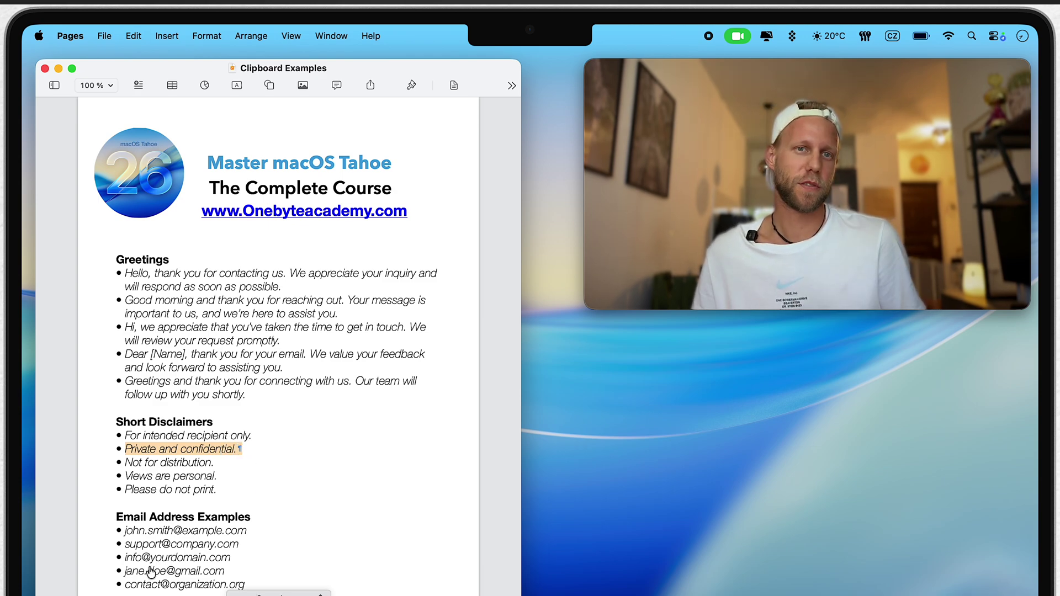
pyautogui.click(166, 532)
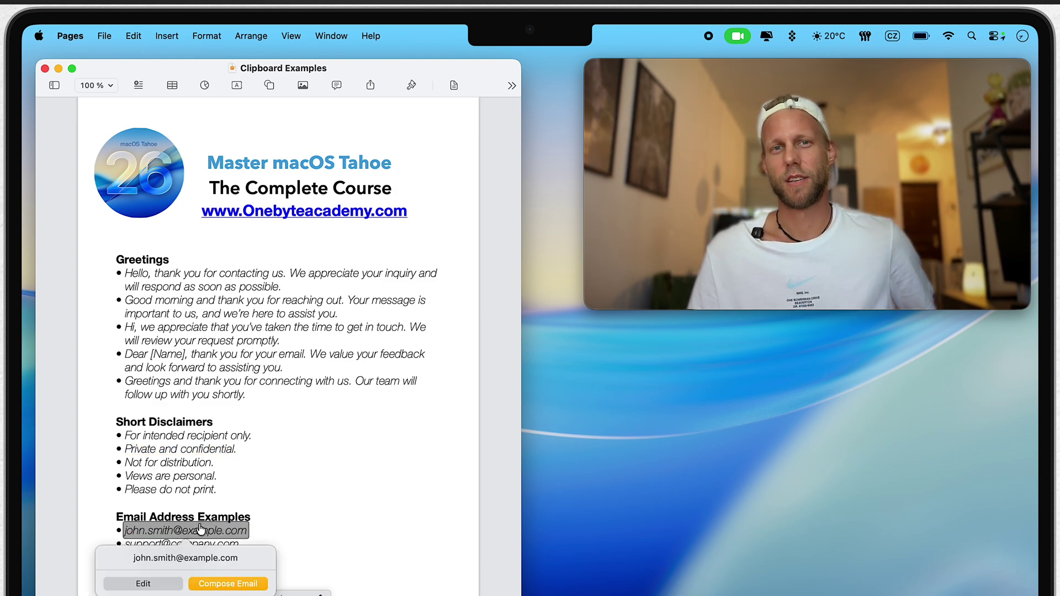
pyautogui.press('Escape')
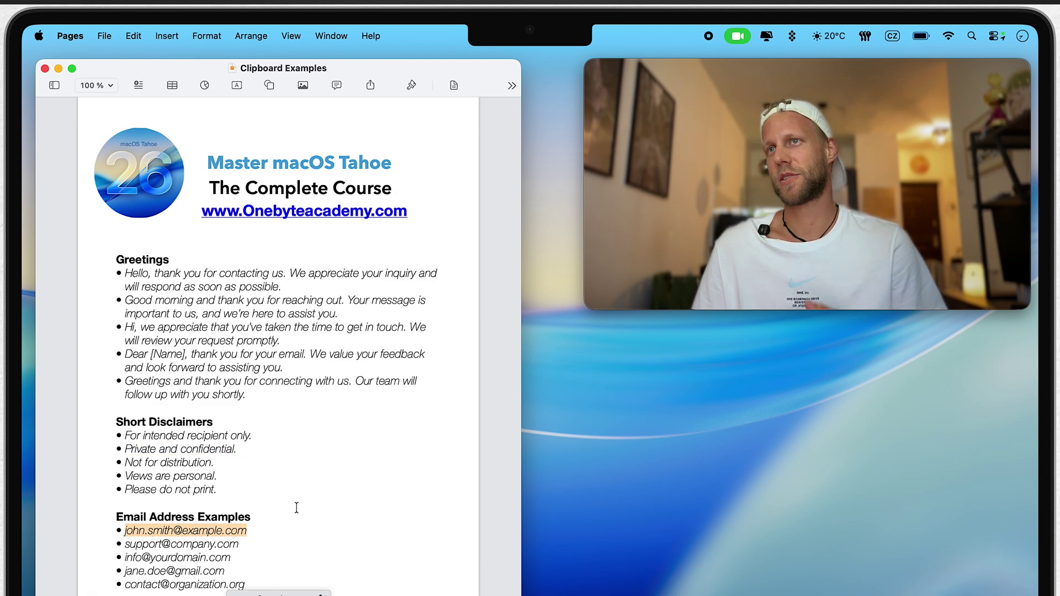
pyautogui.click(241, 544)
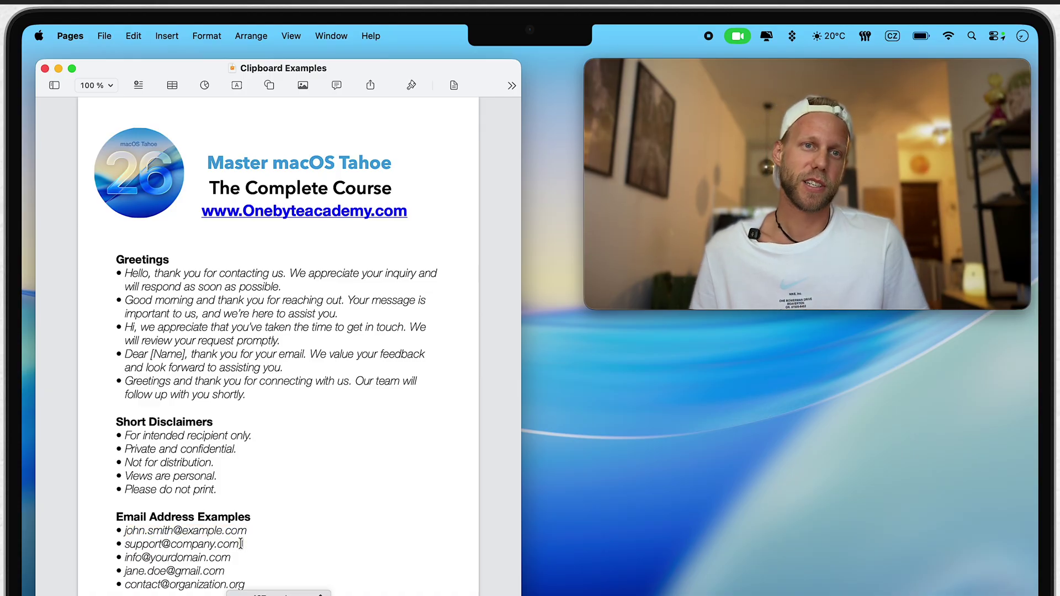
pyautogui.click(45, 69)
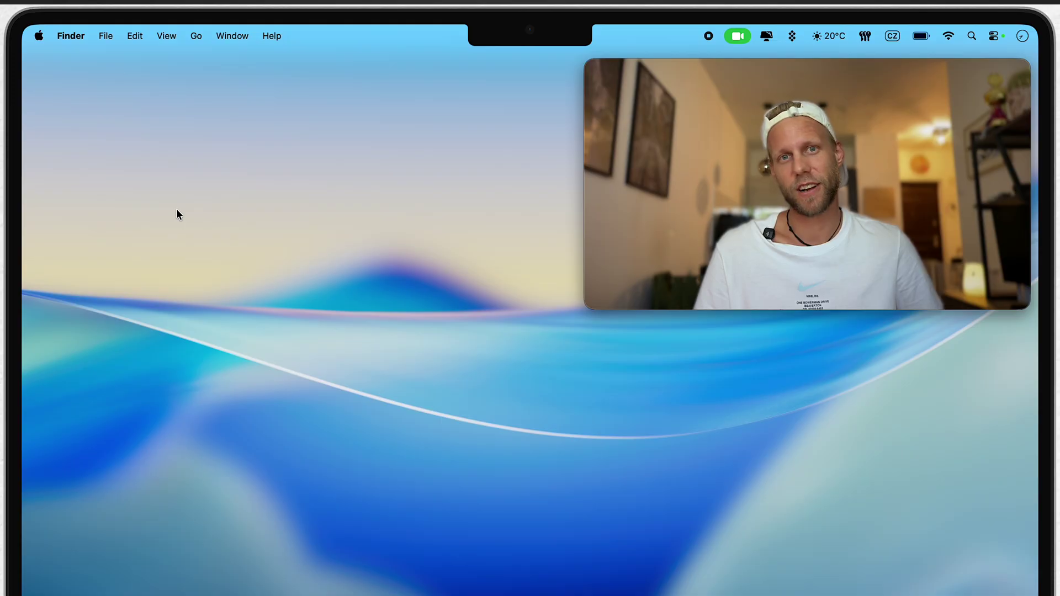
# Show Spotlight's clipboard history with Cmd+Space and Cmd+4 to see the new entries.
pyautogui.press('super+space')
pyautogui.press('super+4')
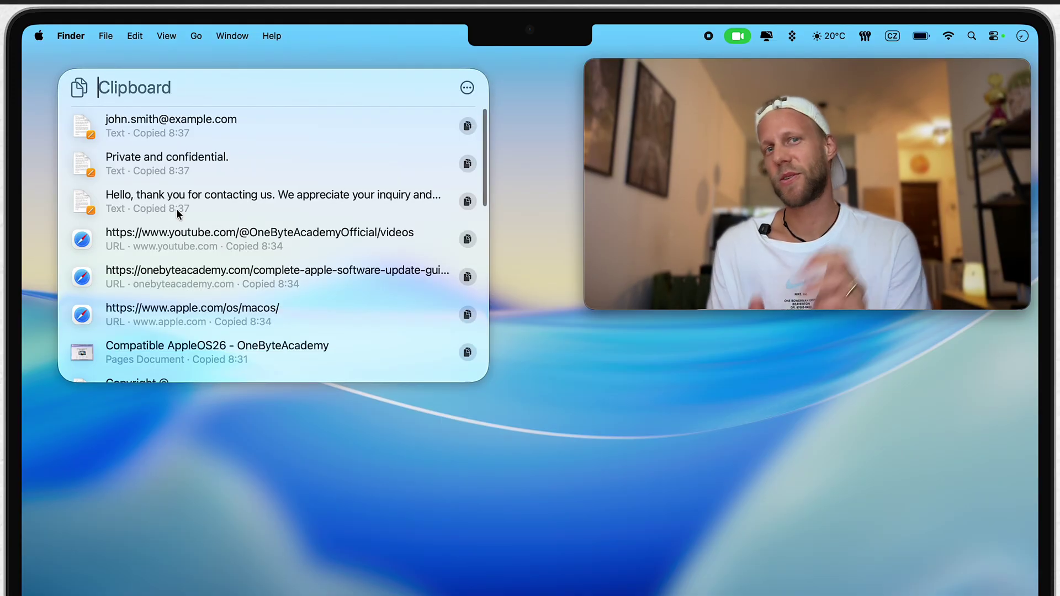